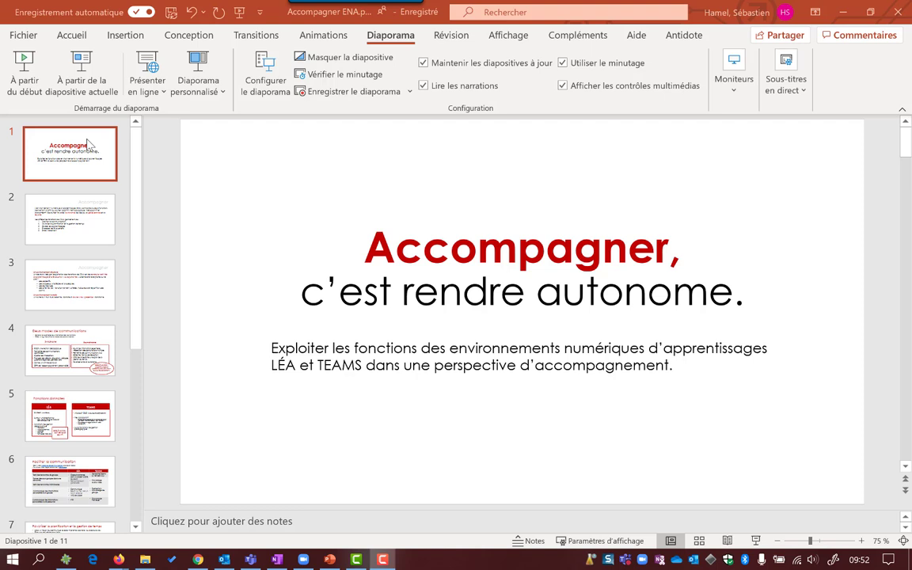
Check the File > Export page, then launch Enregistrer du début from Diaporama.
click(26, 34)
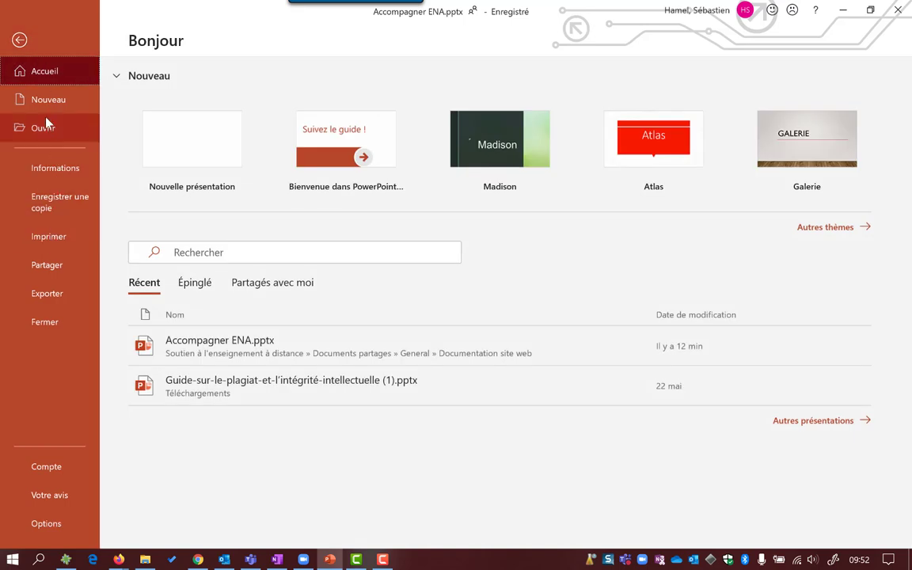
click(49, 295)
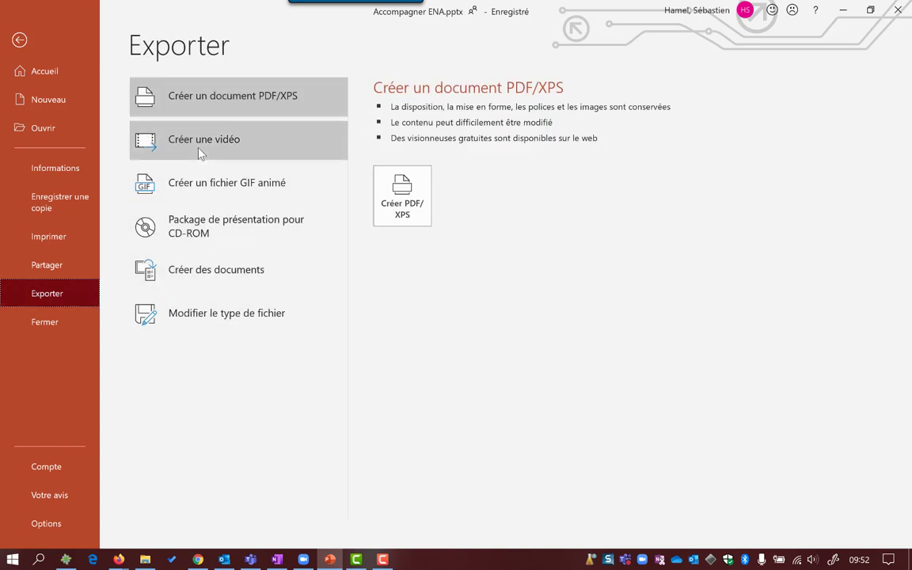
click(19, 41)
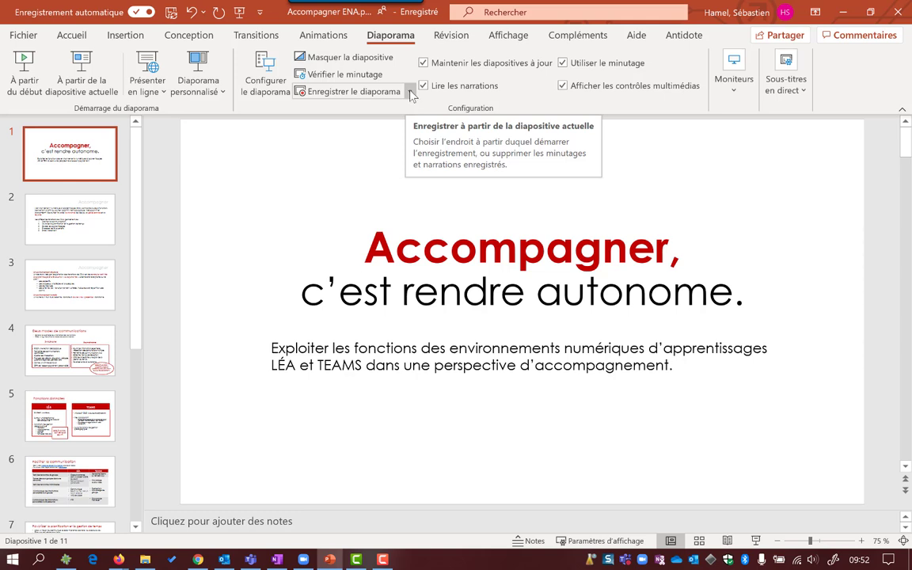
click(411, 94)
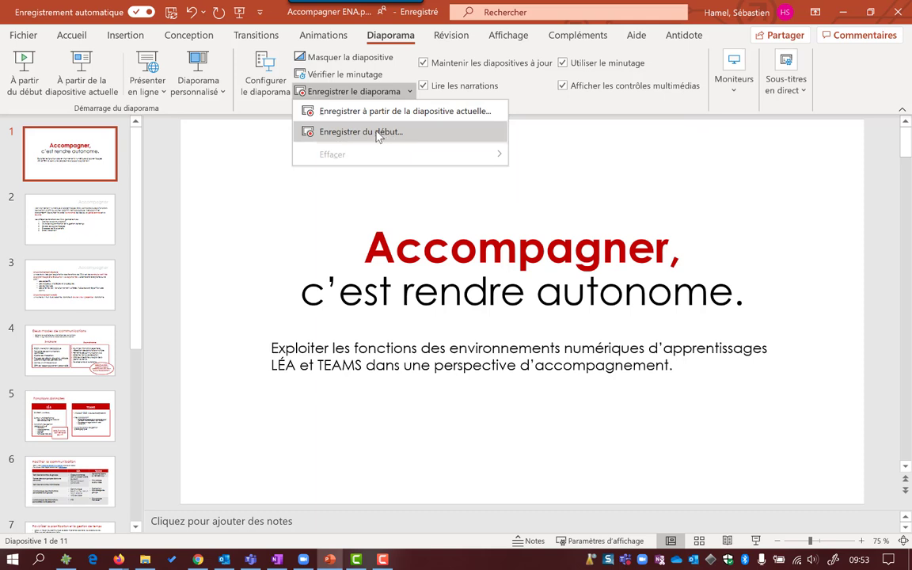
click(376, 134)
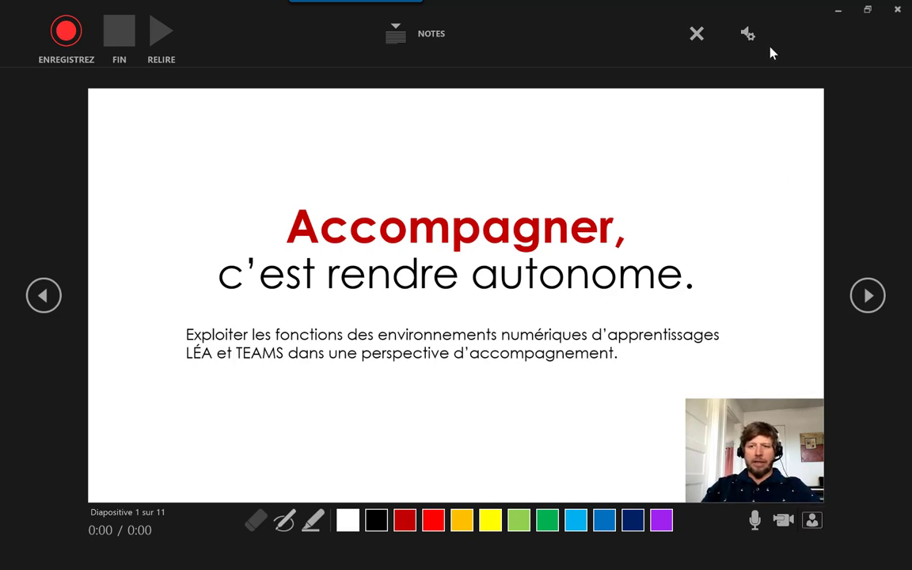
click(812, 522)
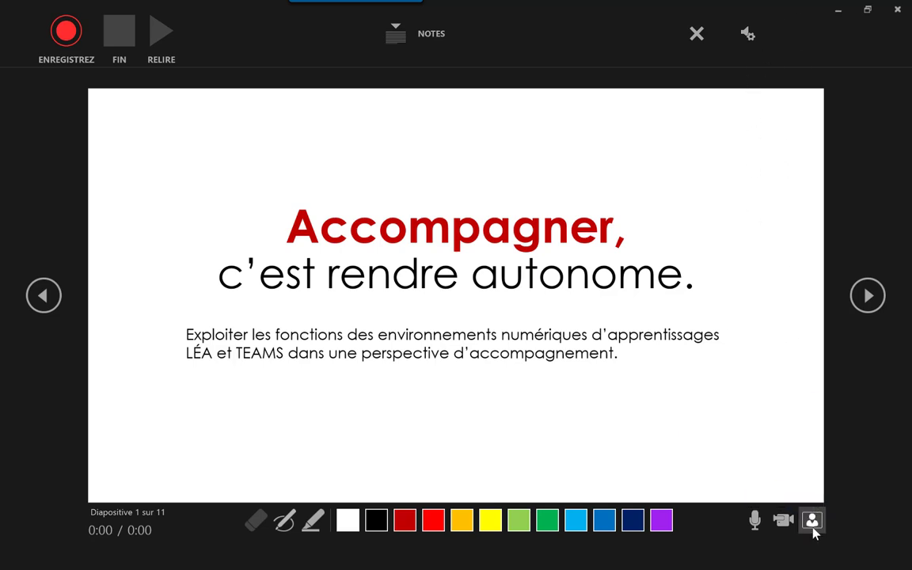
click(811, 522)
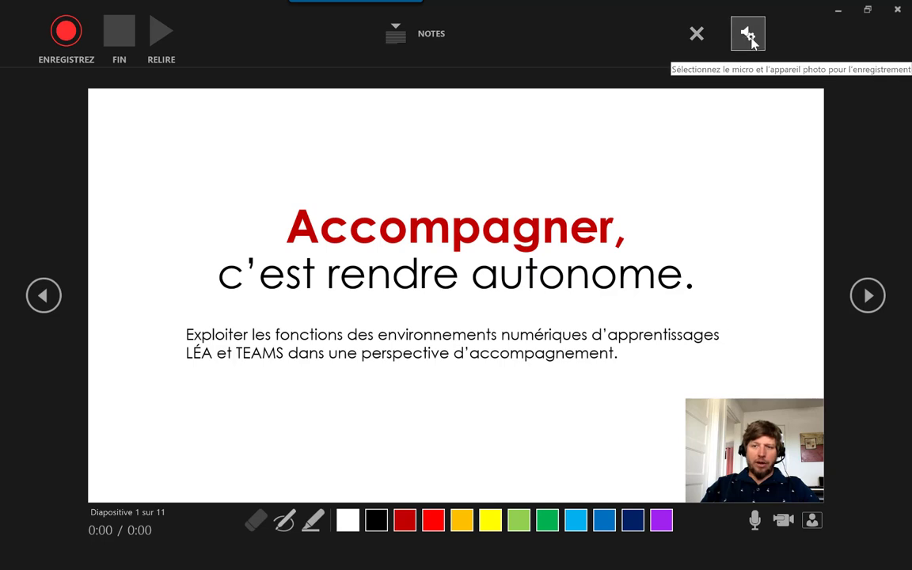
click(749, 39)
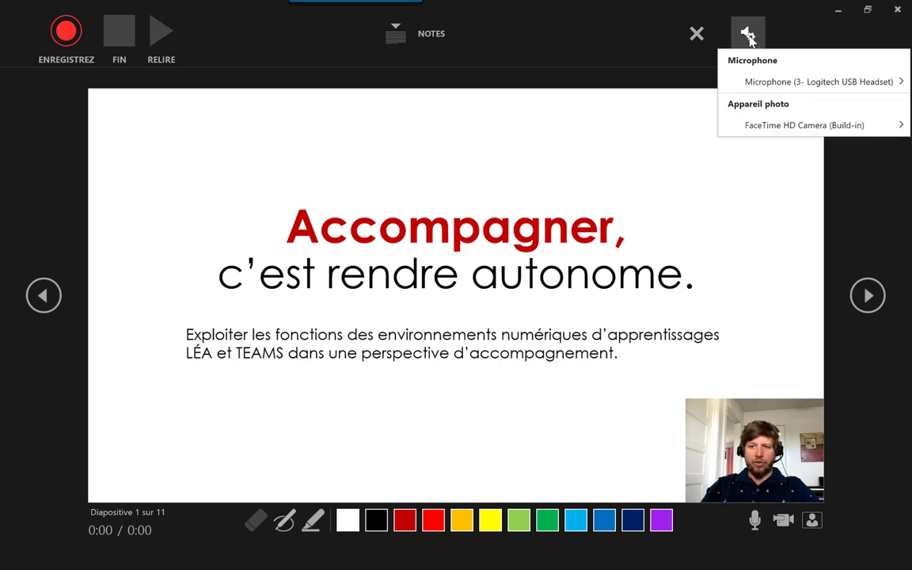
mouse_move(752, 85)
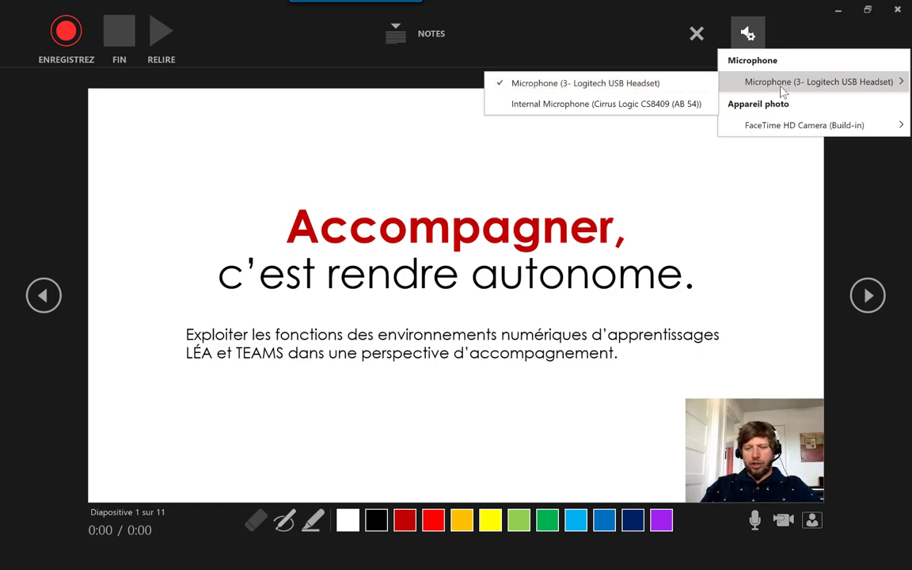
mouse_move(770, 134)
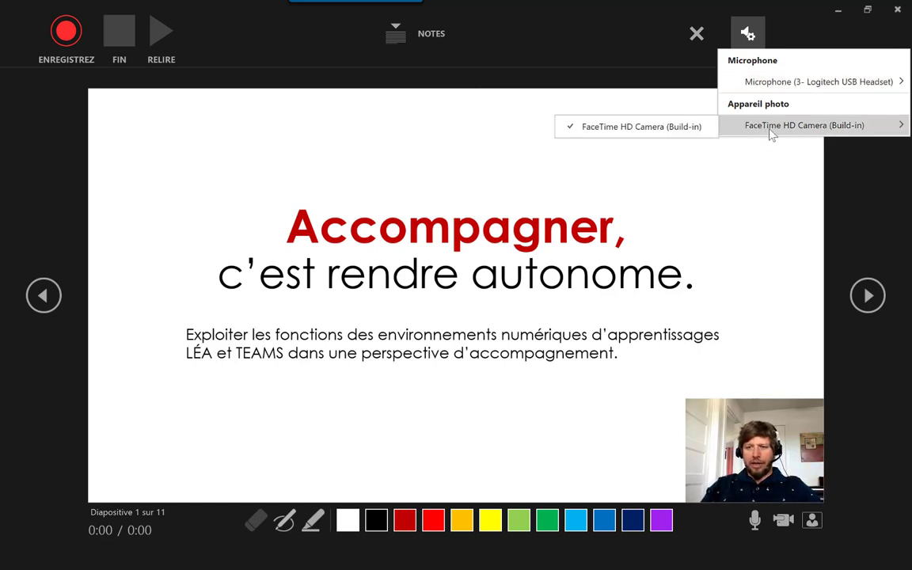
click(670, 131)
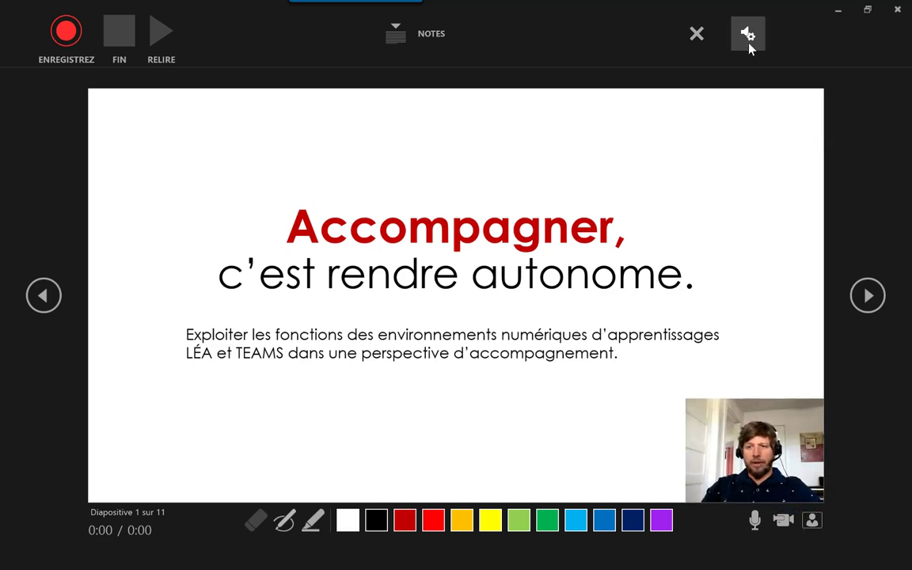
click(749, 34)
mouse_move(747, 125)
click(675, 128)
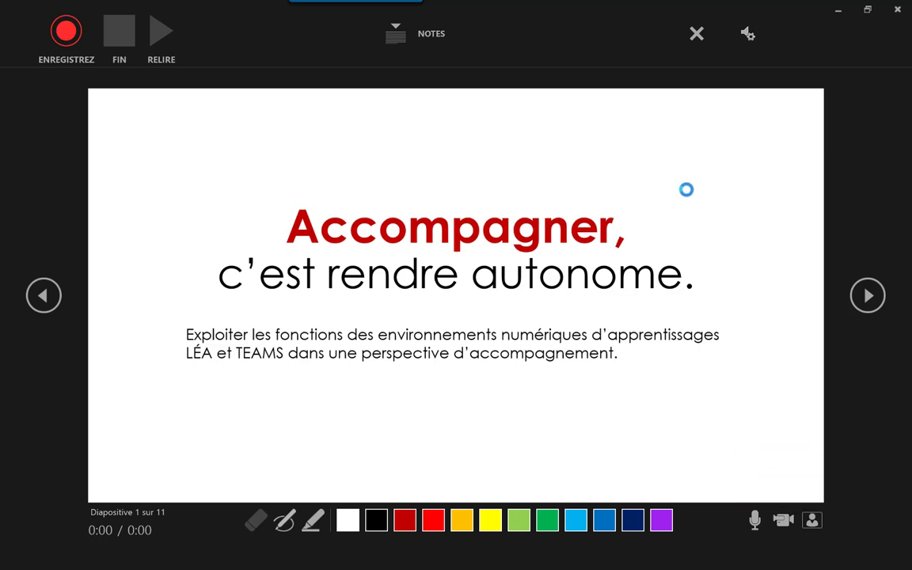
click(812, 517)
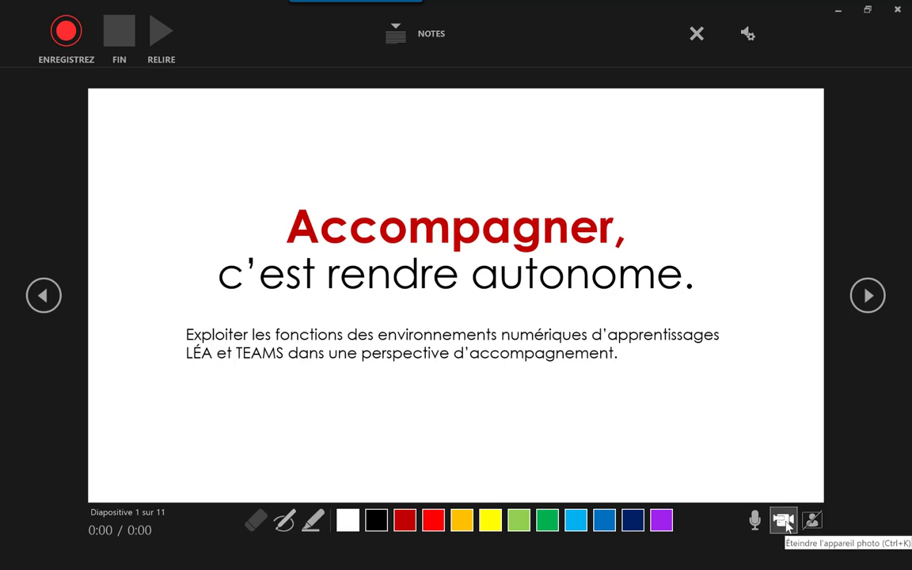
click(785, 523)
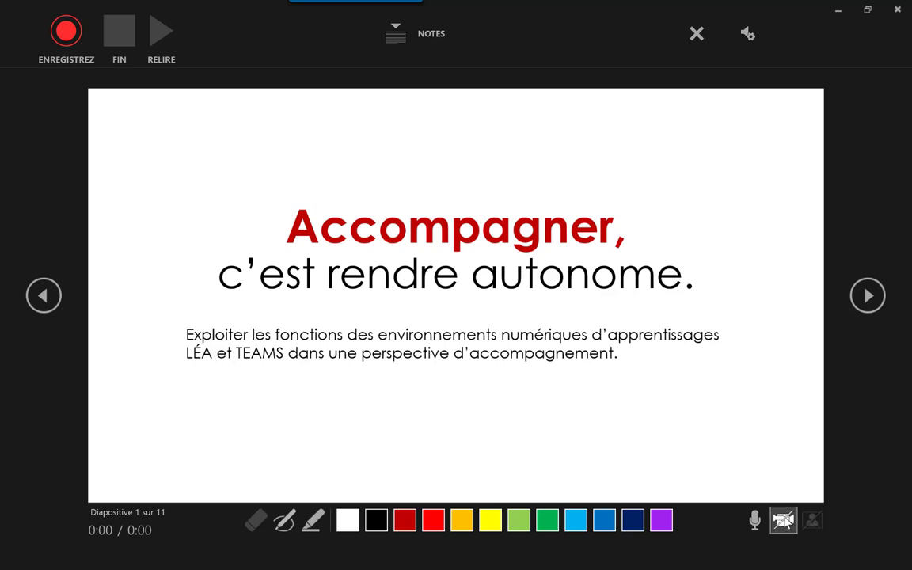
click(755, 36)
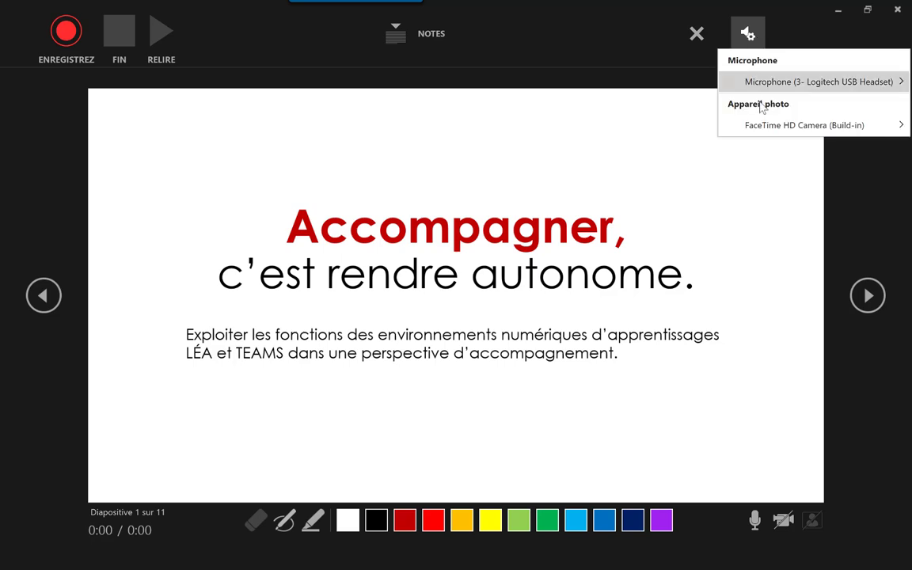
mouse_move(772, 127)
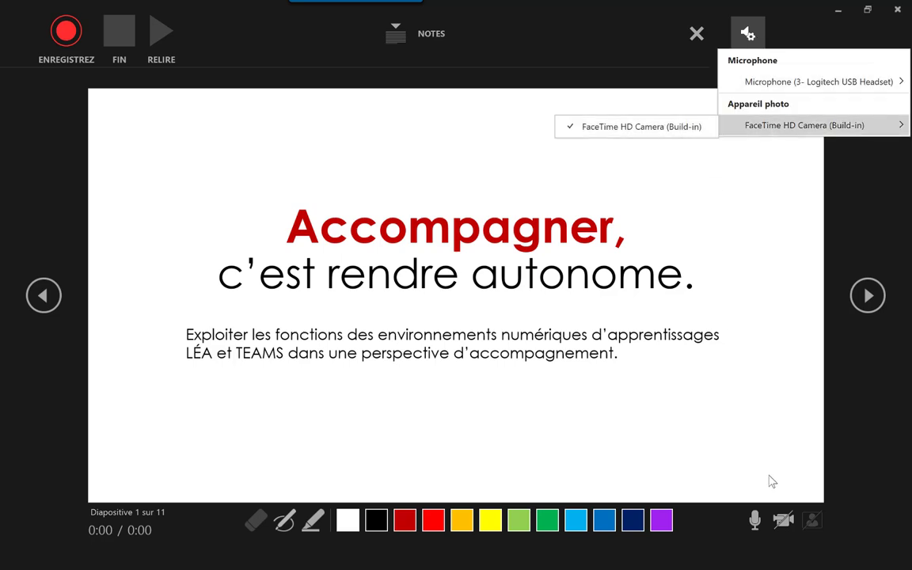
click(789, 526)
click(785, 524)
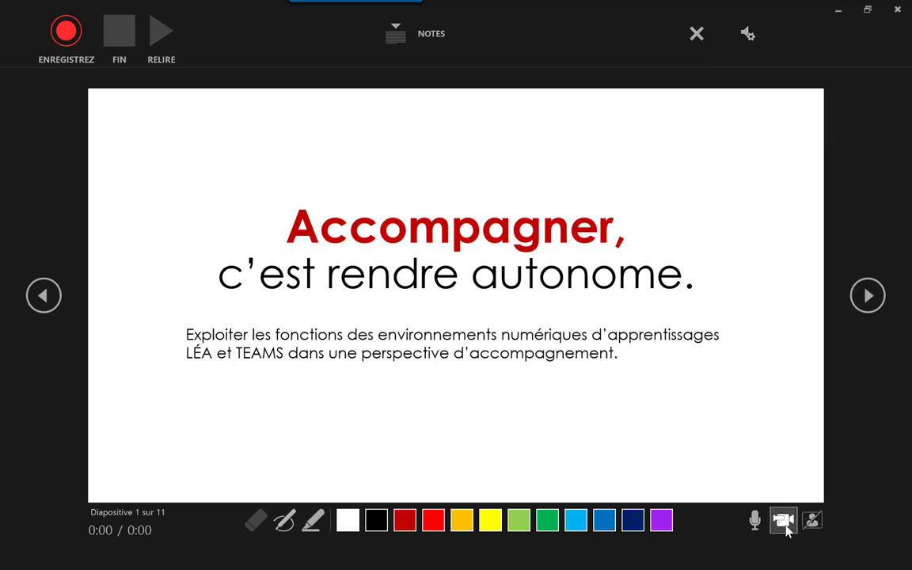
click(812, 521)
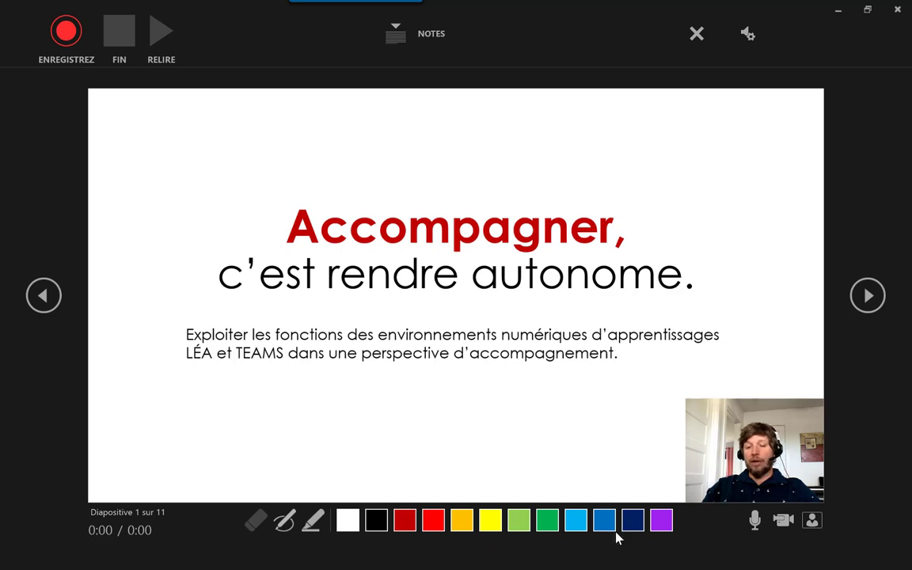
Mark 'LÉA et TEAMS' and 'fonctions' on the title slide with the yellow highlighter.
click(284, 520)
click(313, 520)
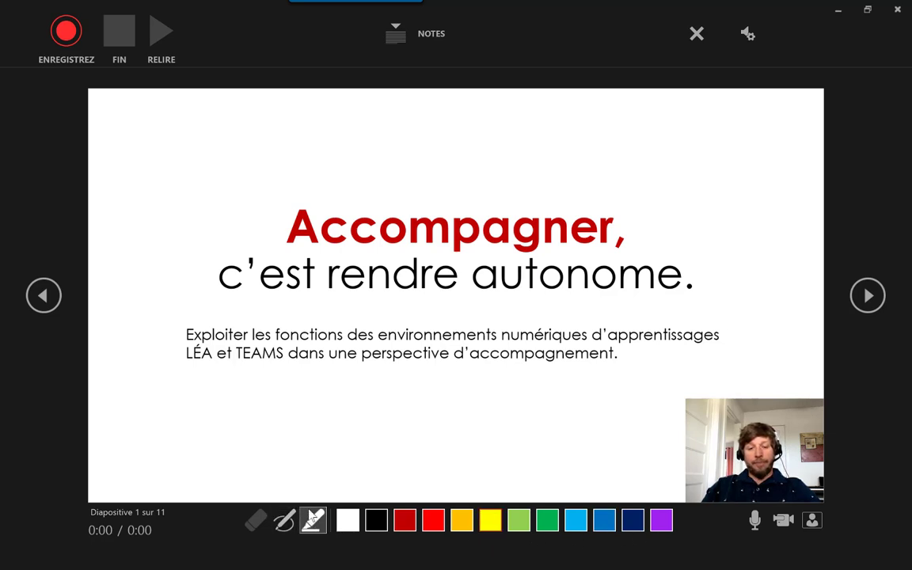
click(405, 527)
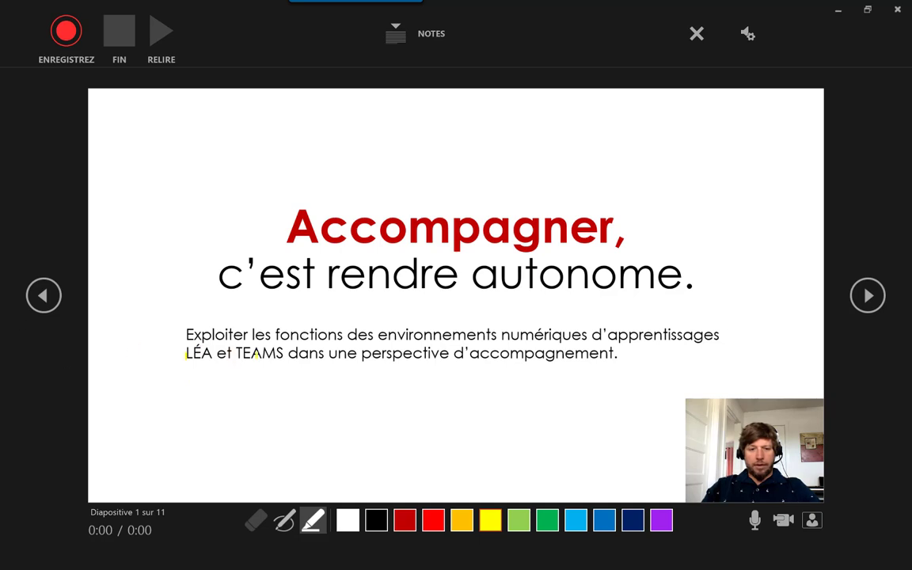
drag(187, 356, 300, 356)
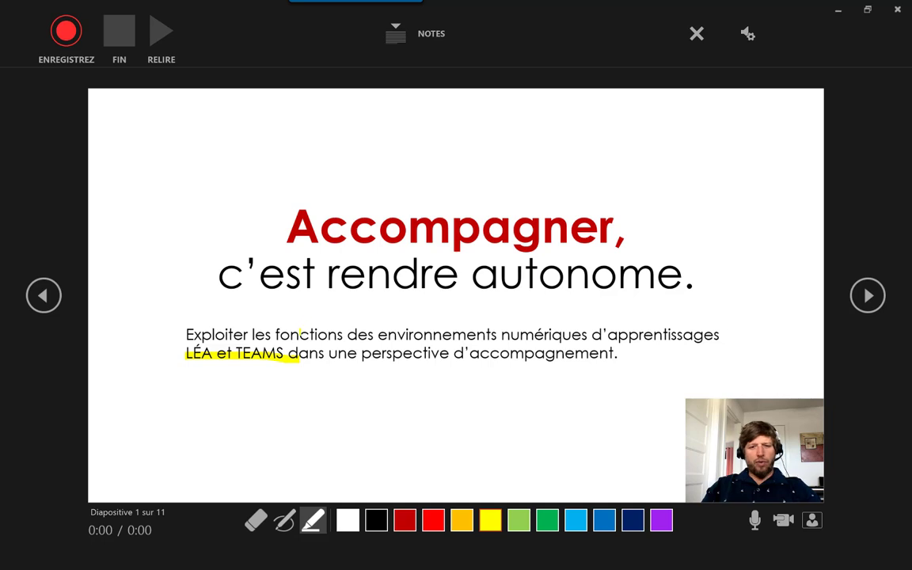
drag(277, 334, 341, 333)
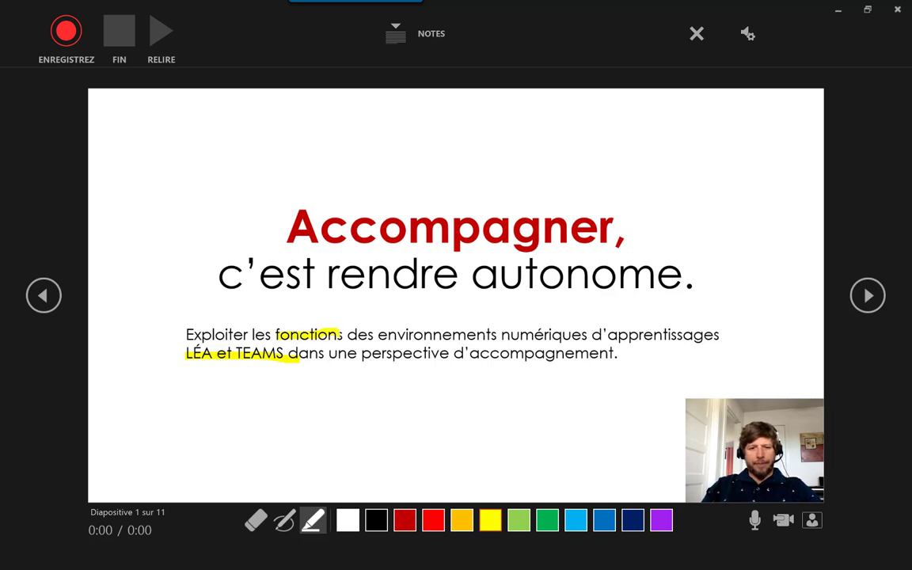
click(289, 531)
click(255, 520)
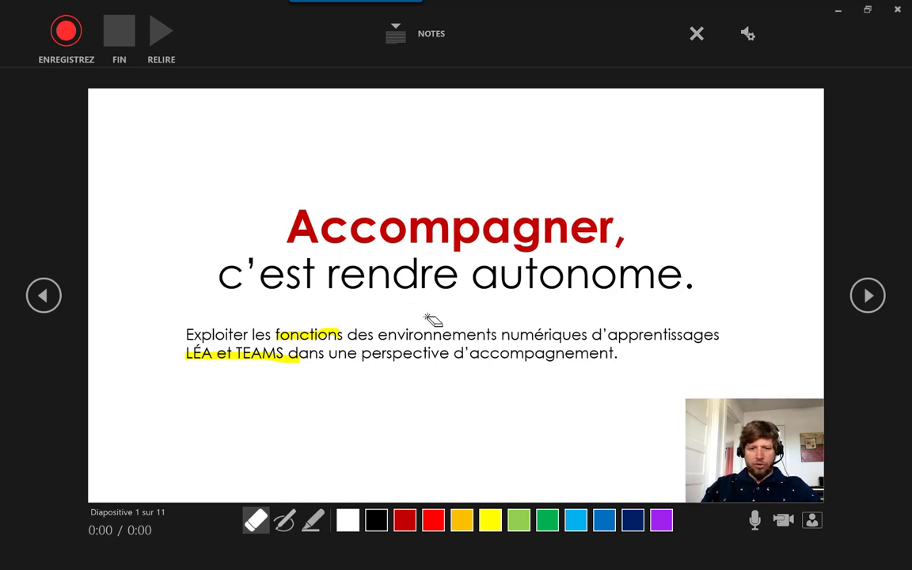
Show the empty notes pane (Pas de notes.) and list the Effacer les enregistrements options.
click(423, 38)
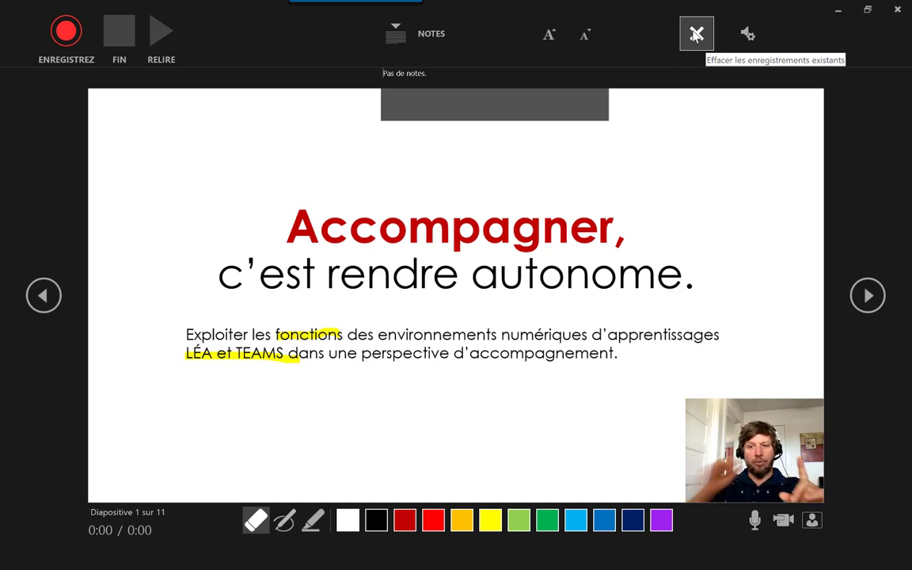
click(696, 35)
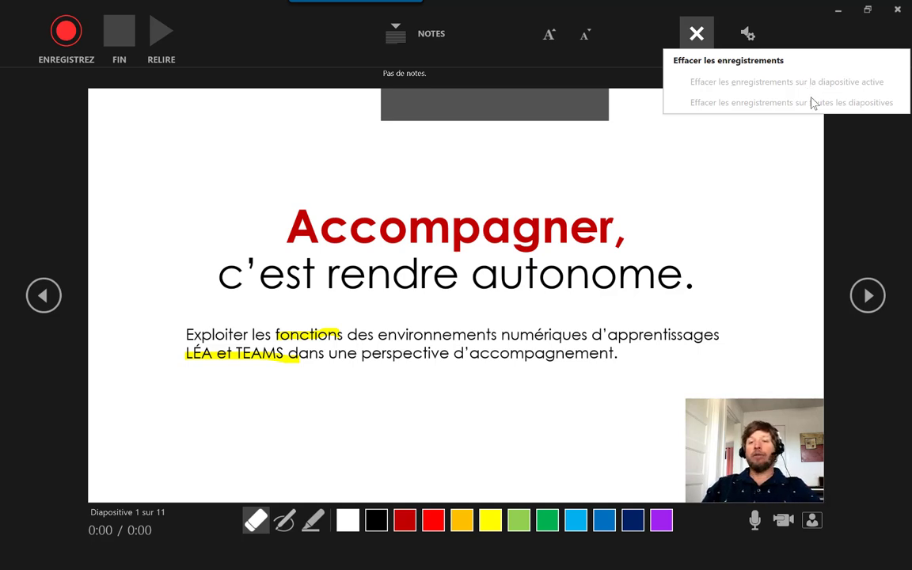
Erase the yellow highlights over 'LÉA et TEAMS' and 'fonctions', and close the notes pane.
click(198, 139)
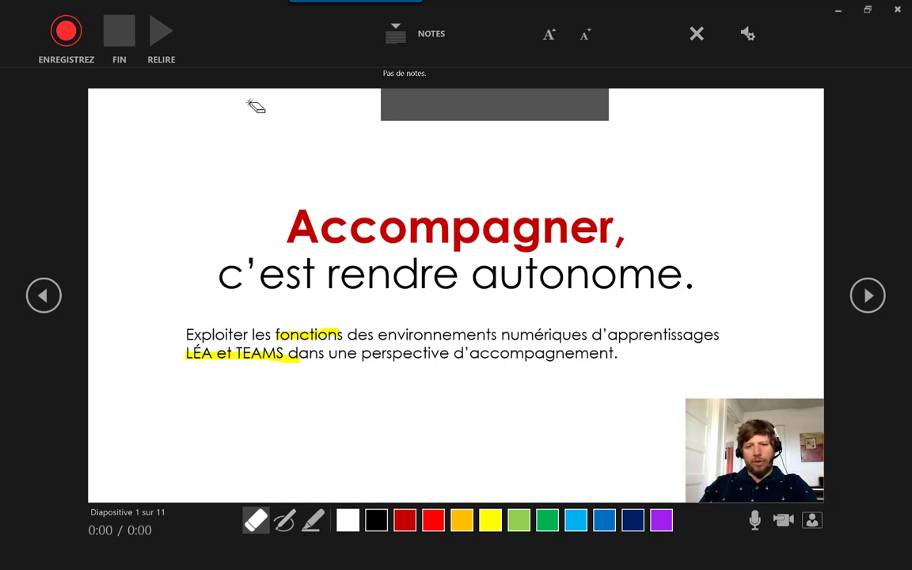
key(Escape)
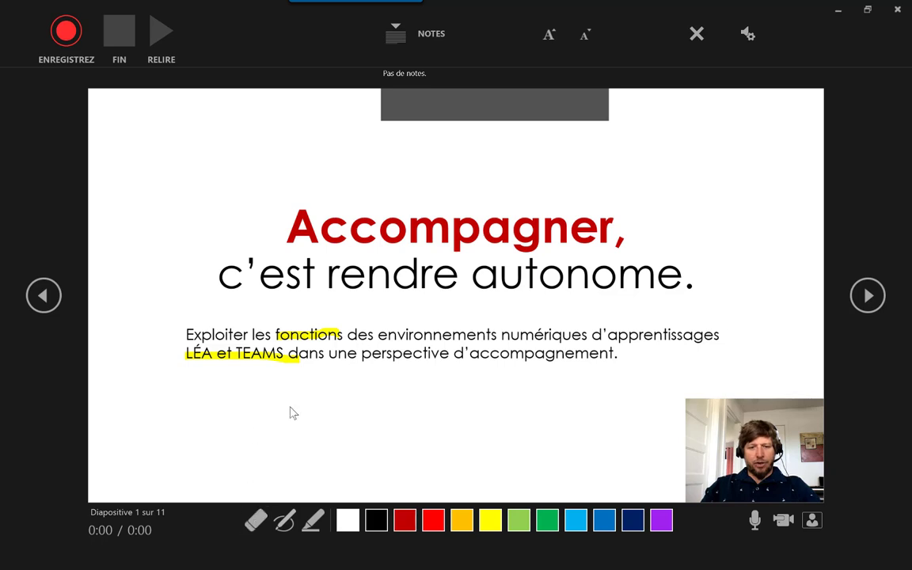
click(256, 283)
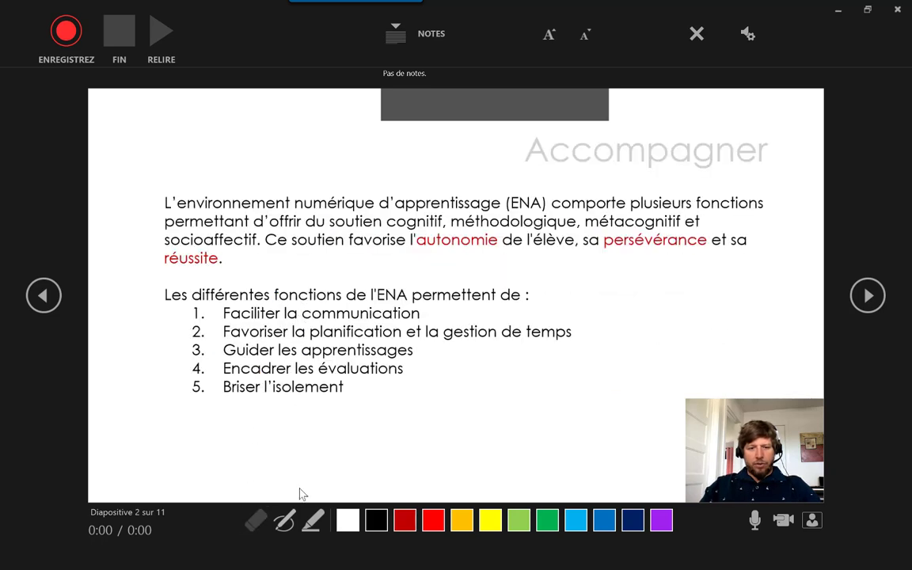
click(32, 296)
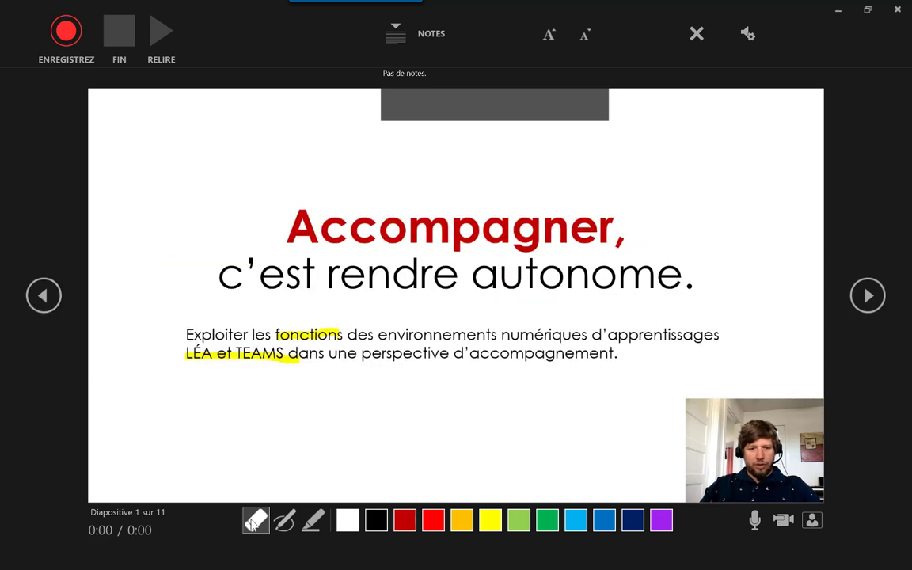
click(255, 521)
drag(229, 350, 240, 352)
drag(295, 348, 314, 342)
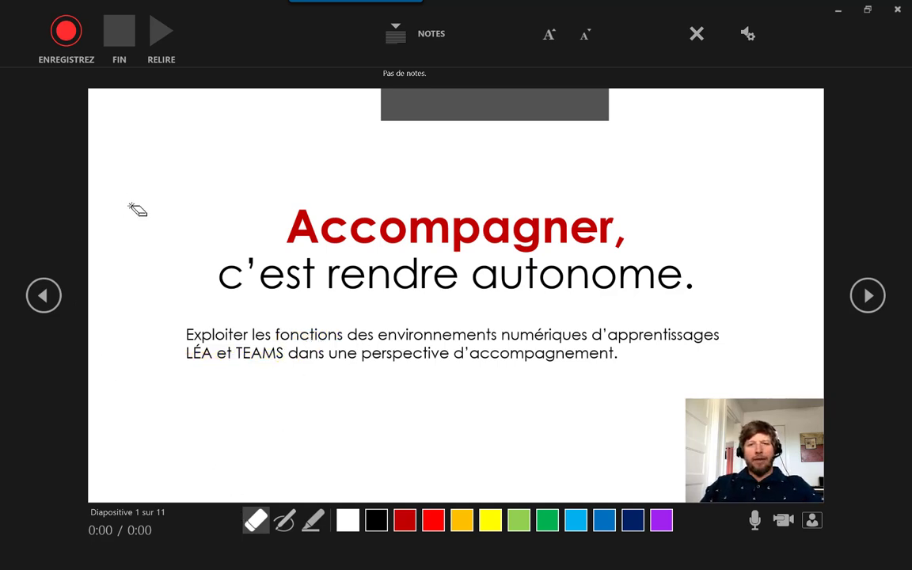
click(423, 34)
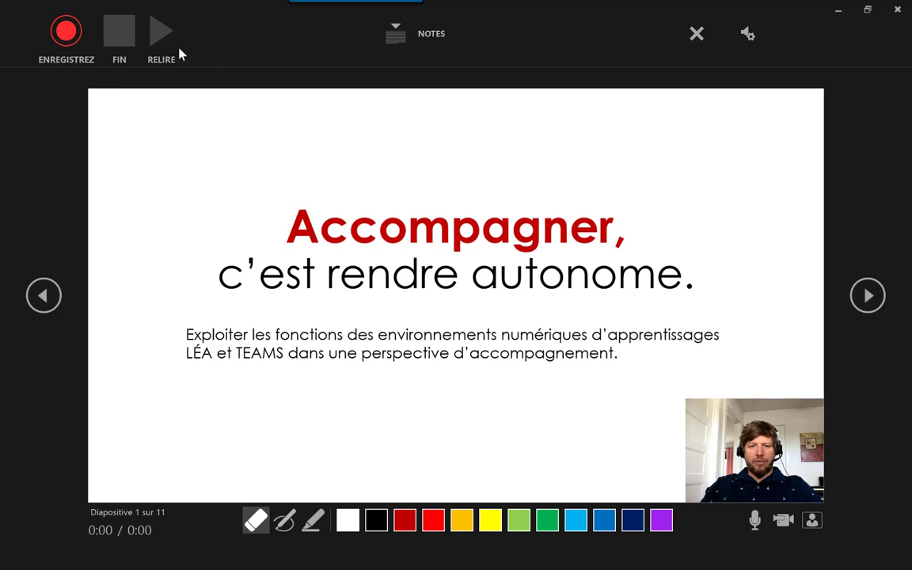
Start recording narration and webcam on the title slide.
click(66, 35)
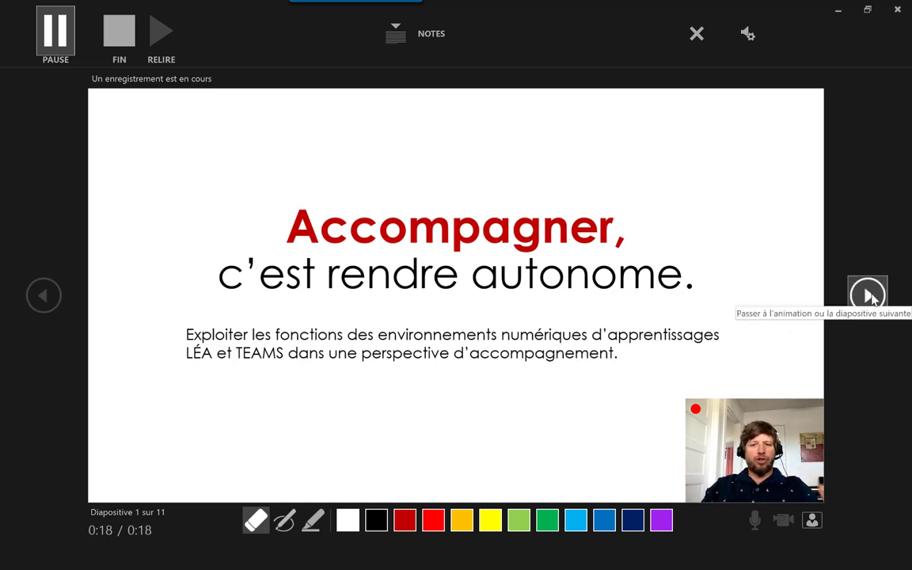
Narrate slide 2, then advance the recording to slide 3, 'Accompagner'.
click(869, 295)
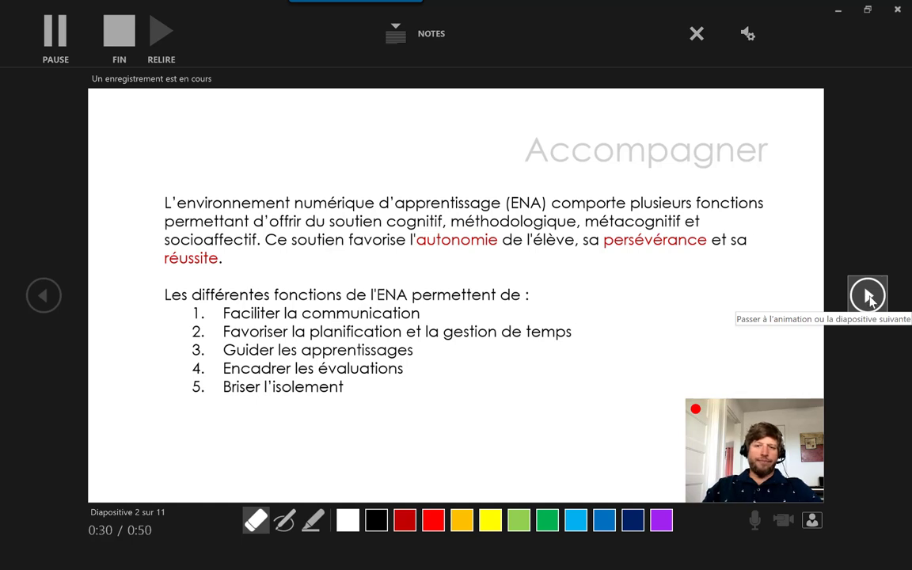
click(868, 296)
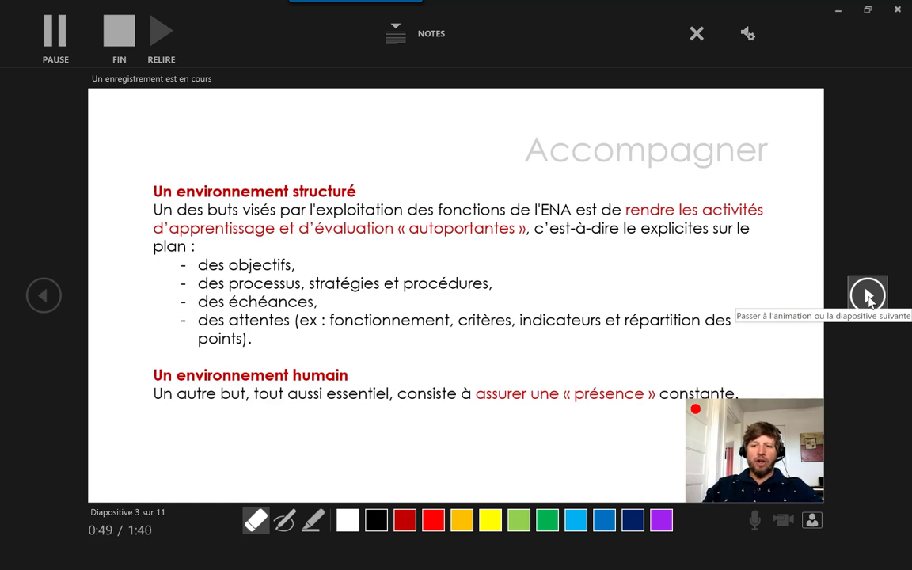
Advance the recording to slide 4, 'Deux modes de communications'.
click(868, 296)
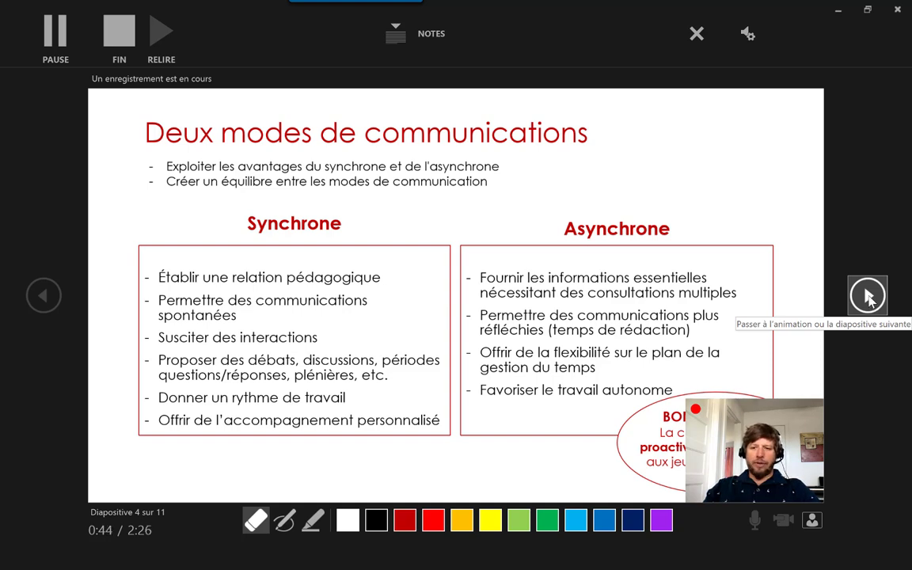
Record slides 5 through 11, then go past the last slide to end the show.
click(868, 296)
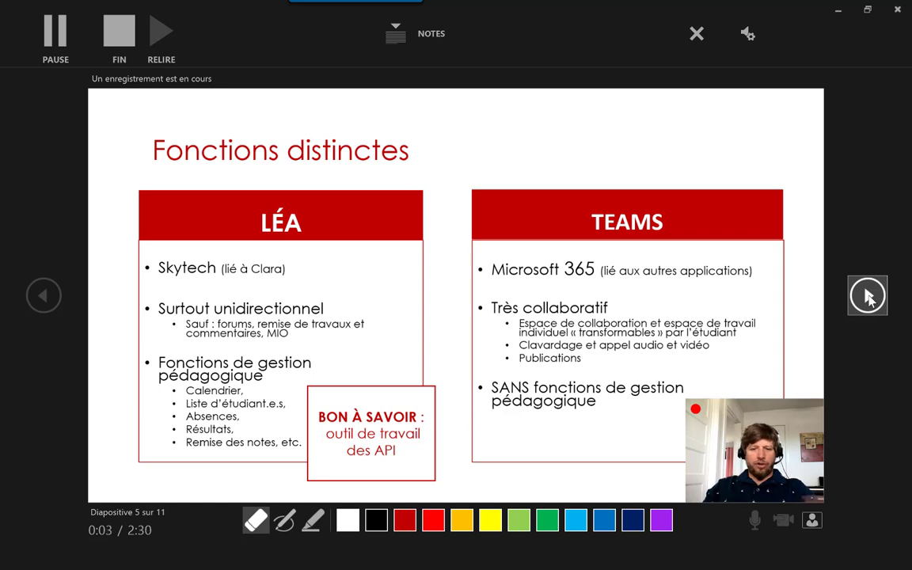
click(868, 297)
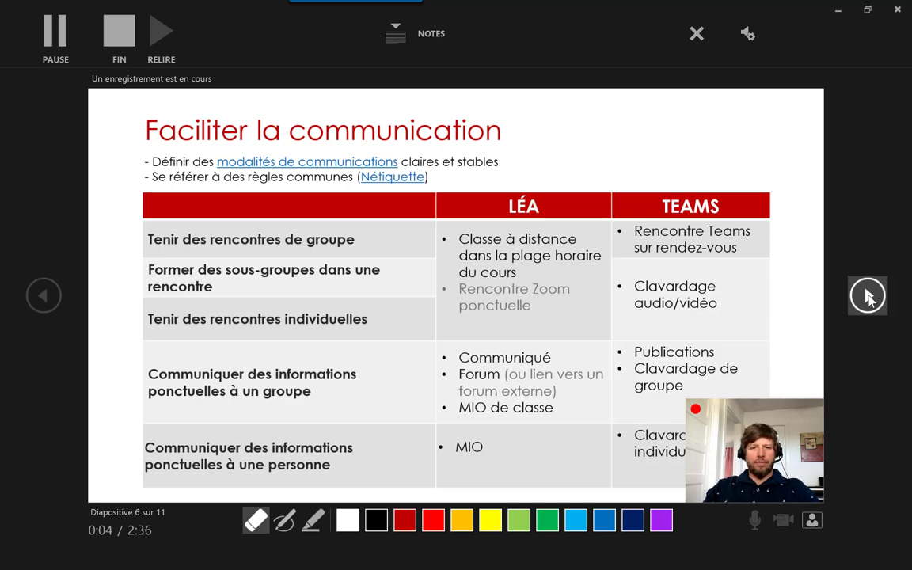
click(868, 297)
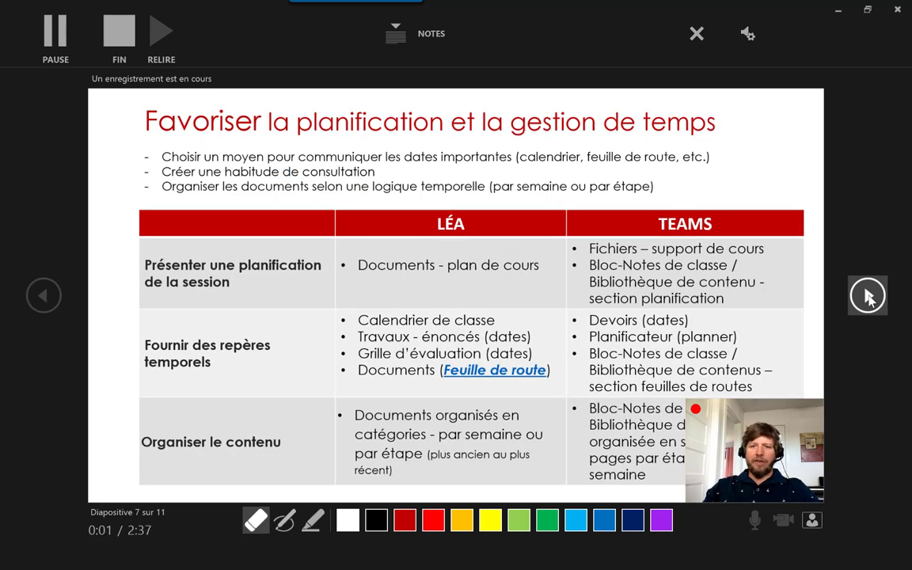
click(868, 297)
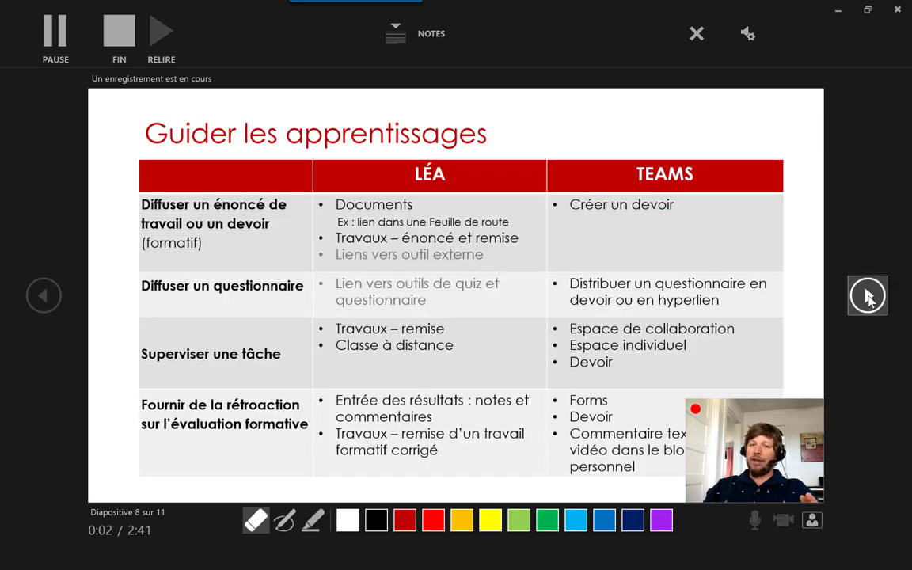
click(868, 297)
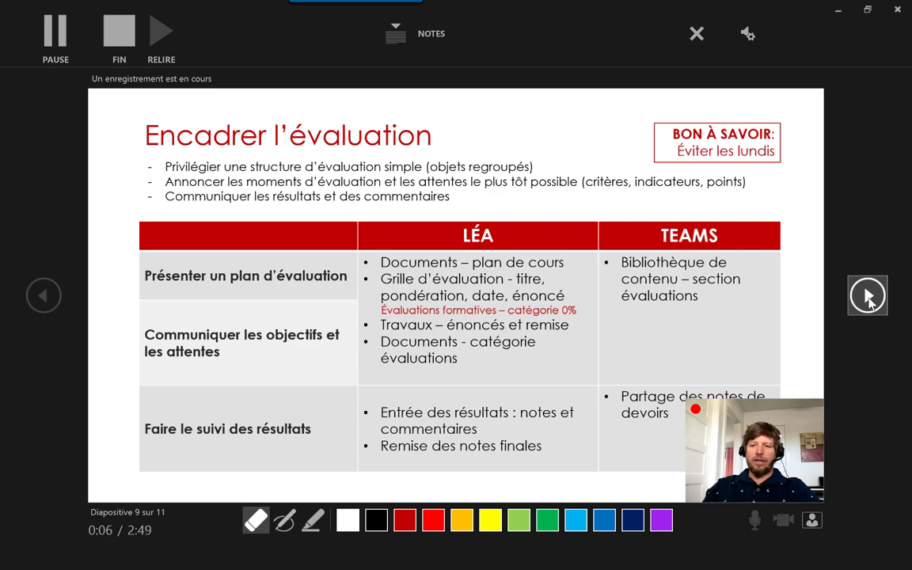
click(868, 296)
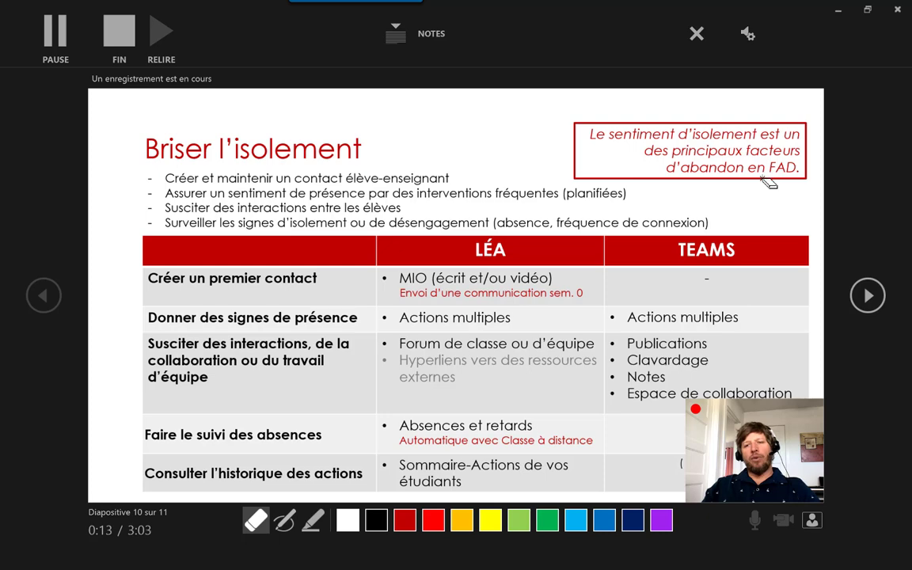
click(868, 295)
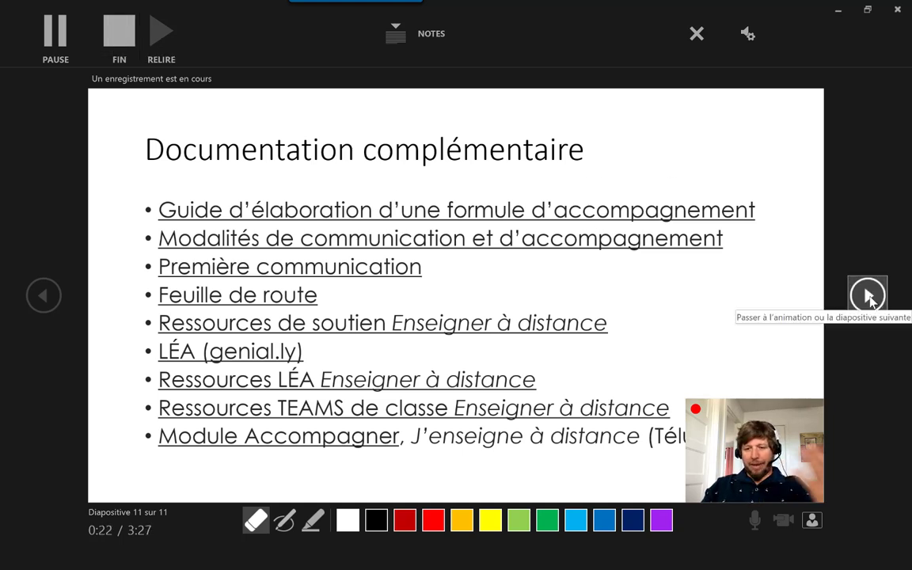
click(869, 296)
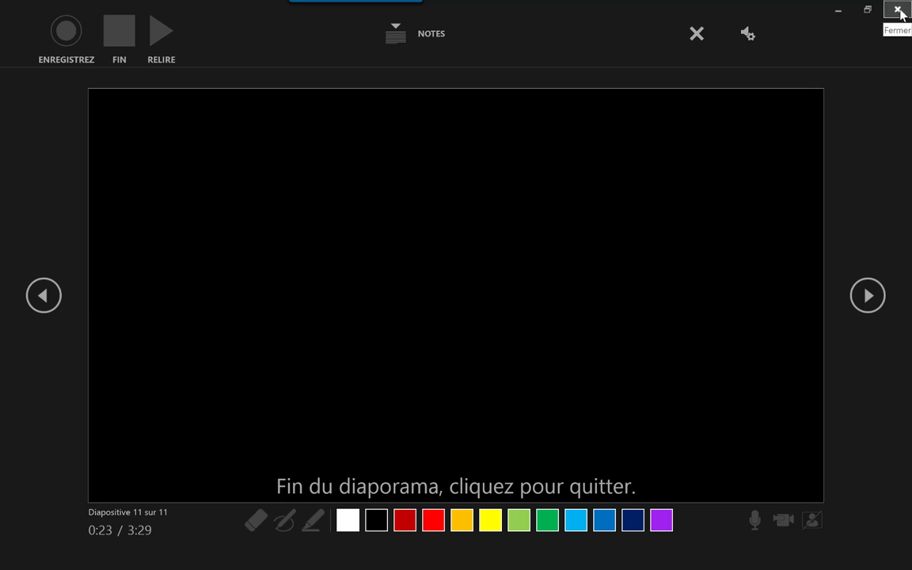
Step back from the end screen through the slides to the title slide, 1 of 11.
click(45, 298)
click(45, 299)
click(44, 298)
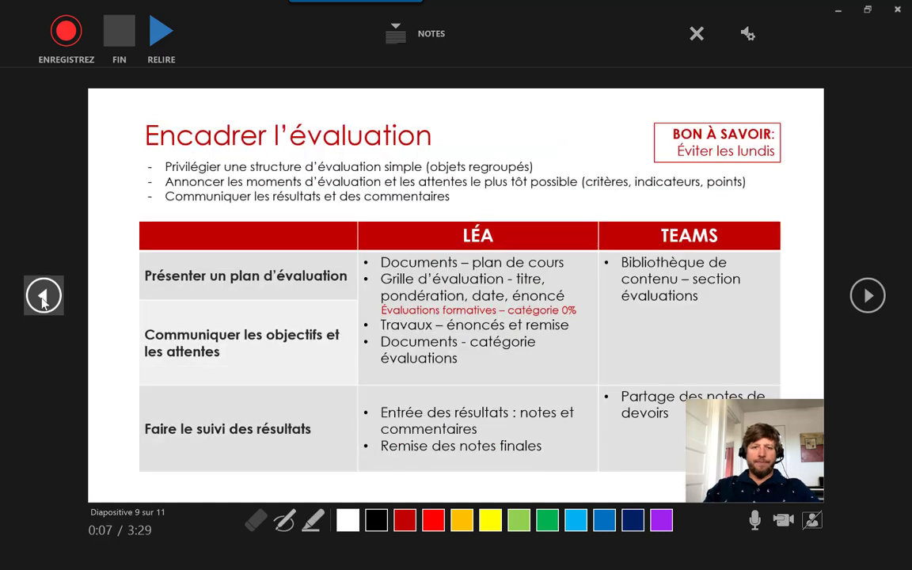
click(44, 298)
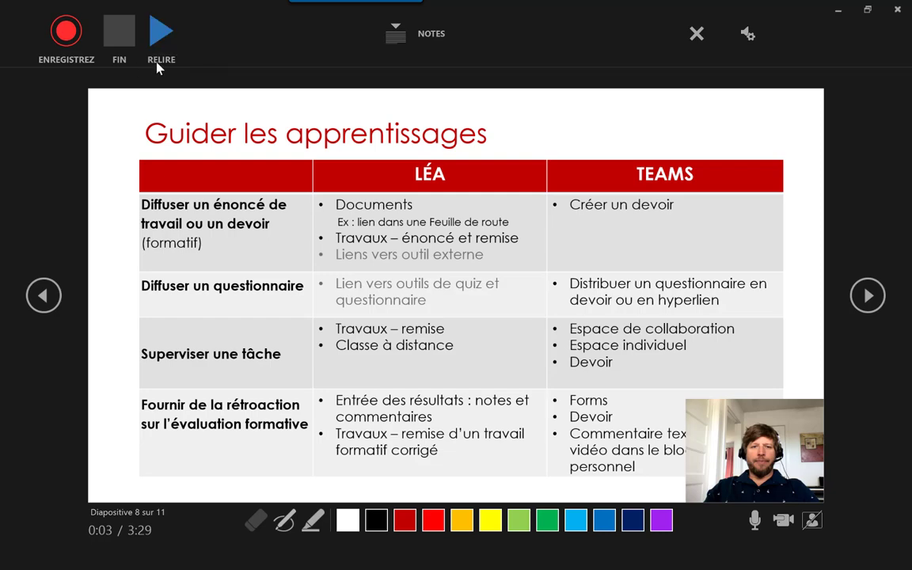
click(44, 297)
click(44, 297)
click(44, 297)
click(45, 297)
click(44, 297)
click(45, 297)
click(44, 297)
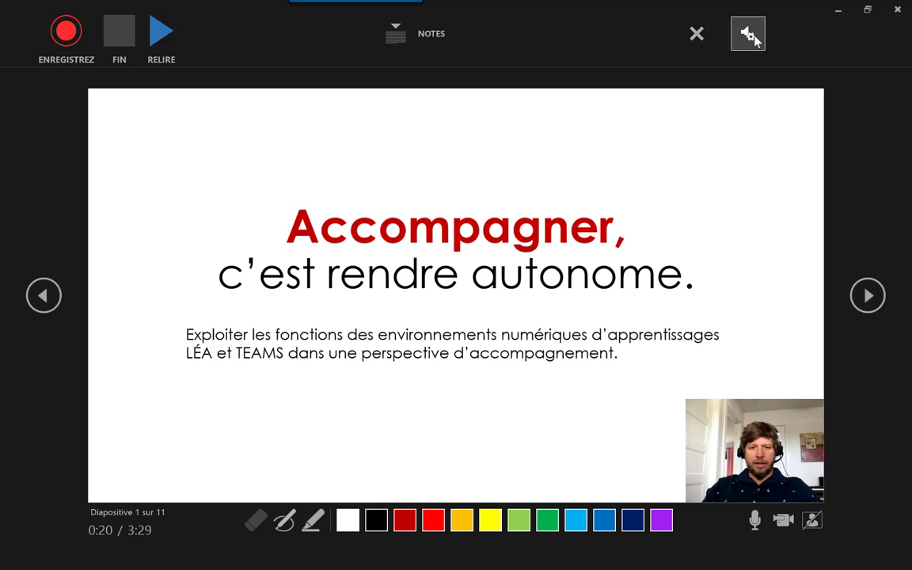
click(698, 37)
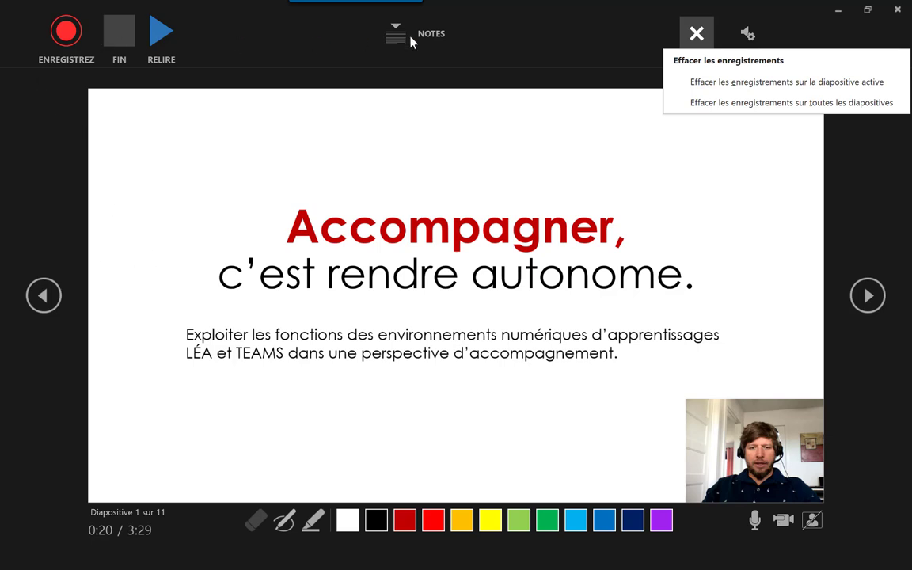
click(813, 13)
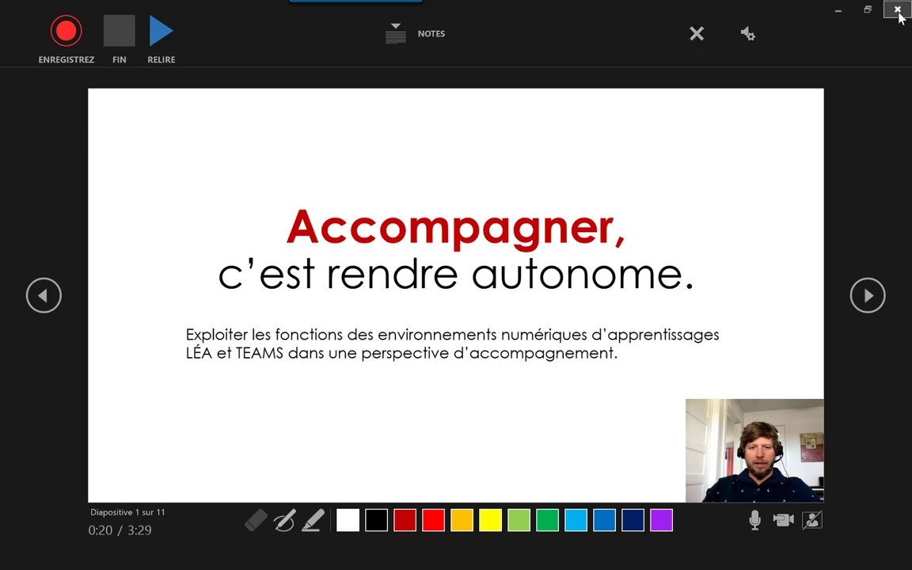
Close the recording window and set Export > Créer une vidéo to Full HD (1080p).
click(898, 11)
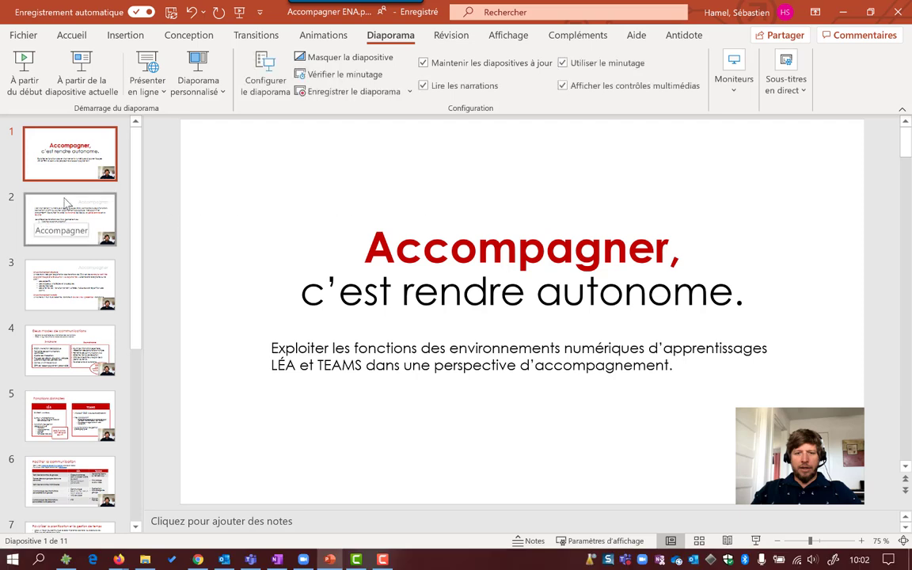
mouse_move(831, 447)
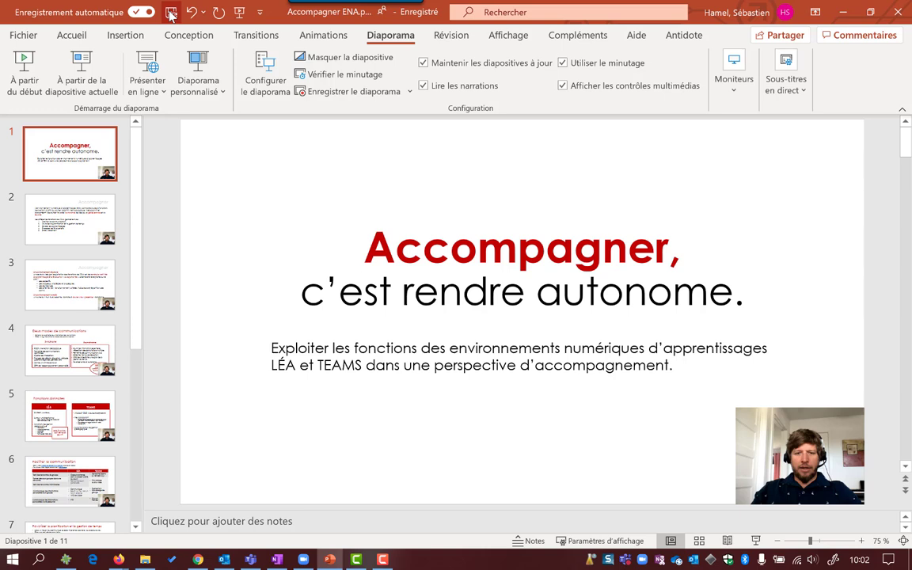
click(22, 40)
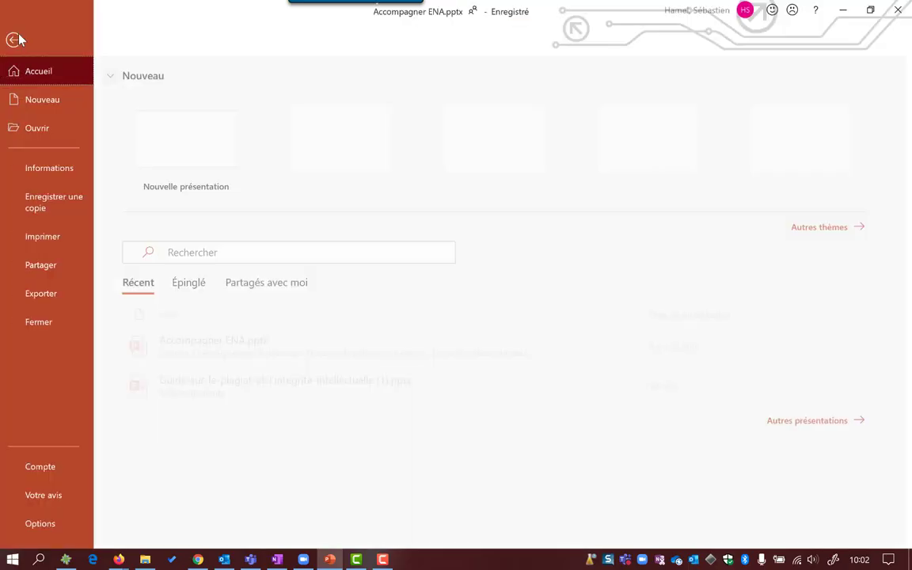
click(60, 298)
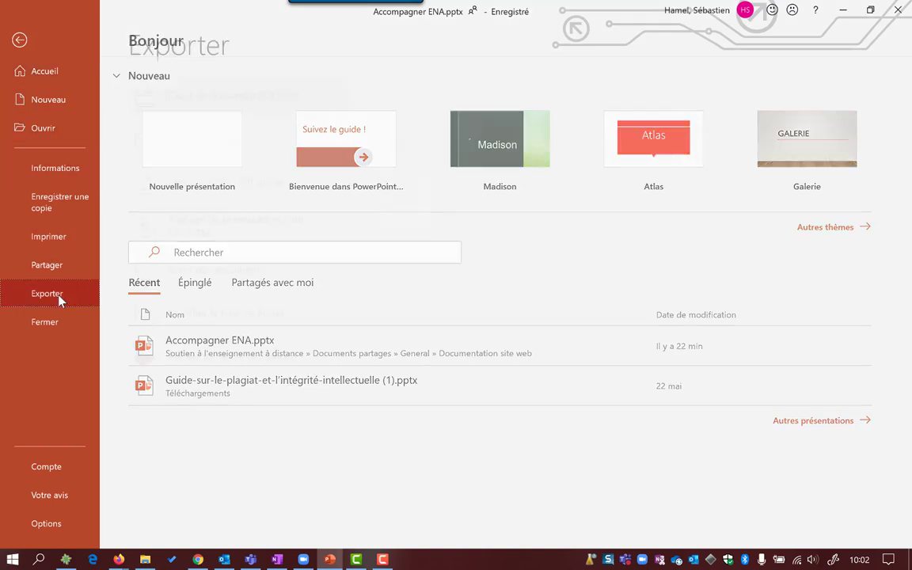
click(223, 148)
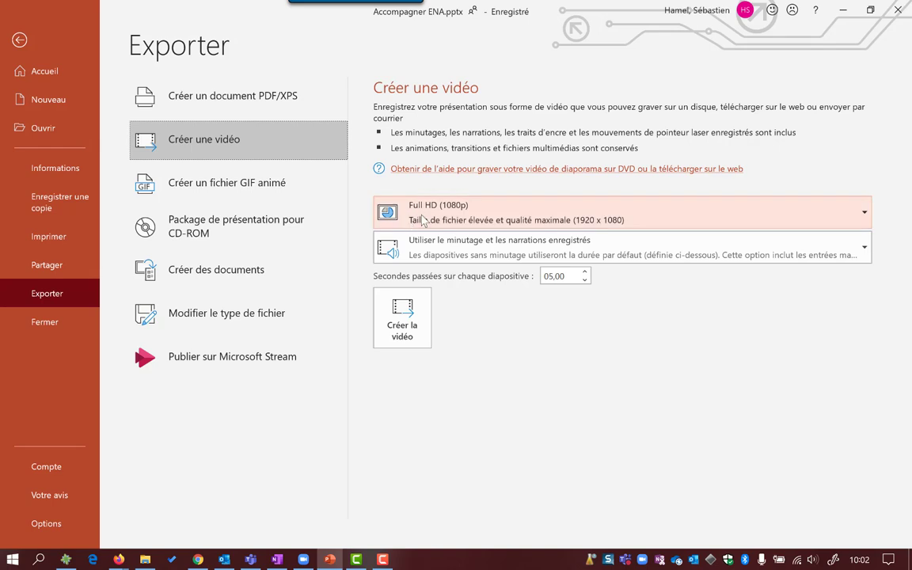
click(424, 219)
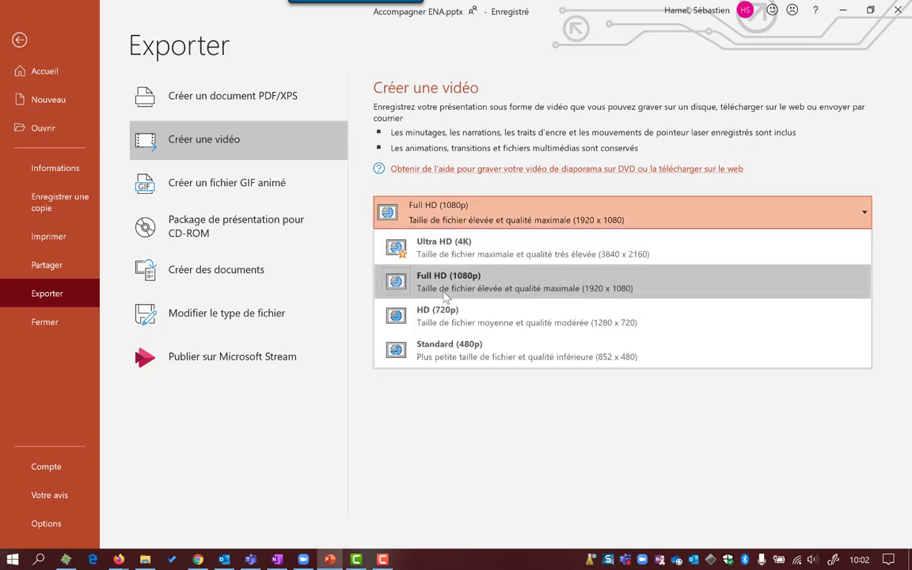
click(400, 269)
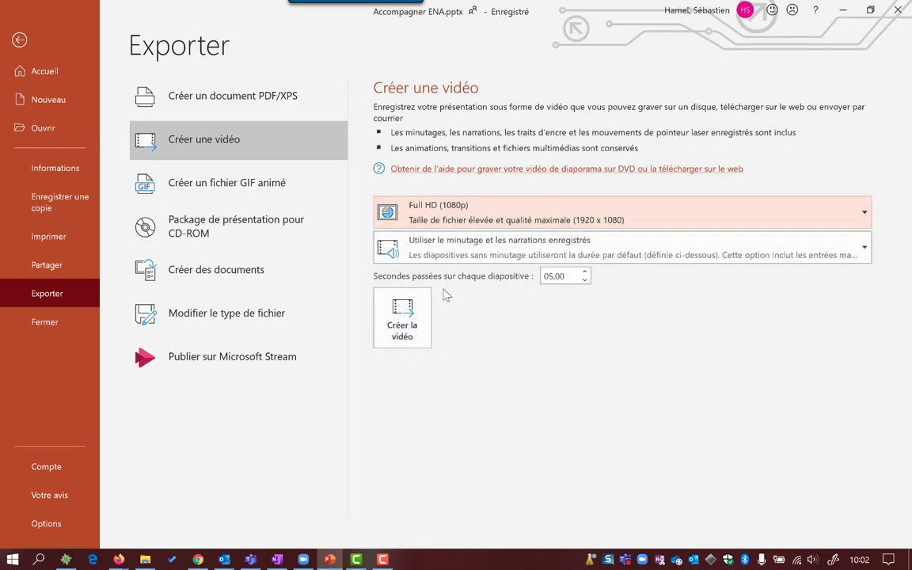
Start creating the video and browse to OneDrive > Capsules > Office 365 in Enregistrer sous.
click(404, 317)
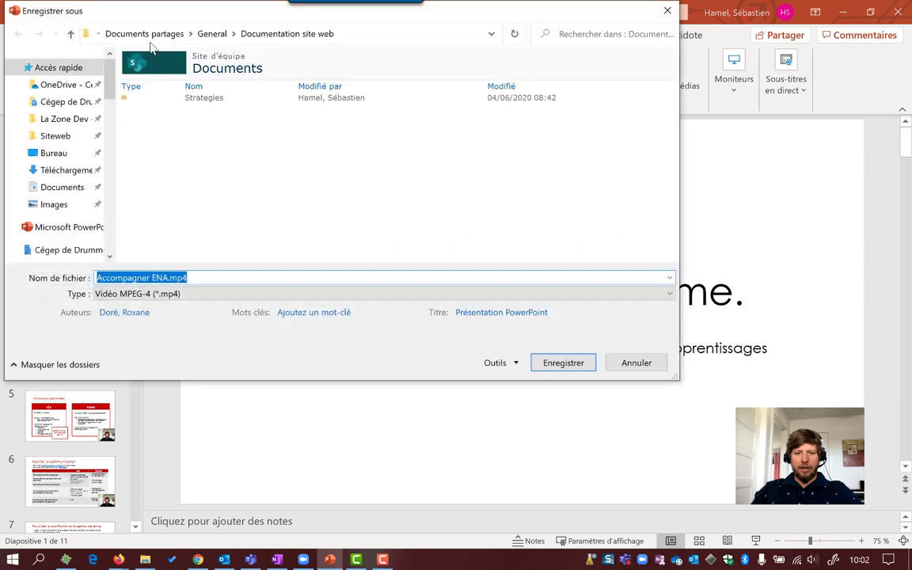
click(54, 89)
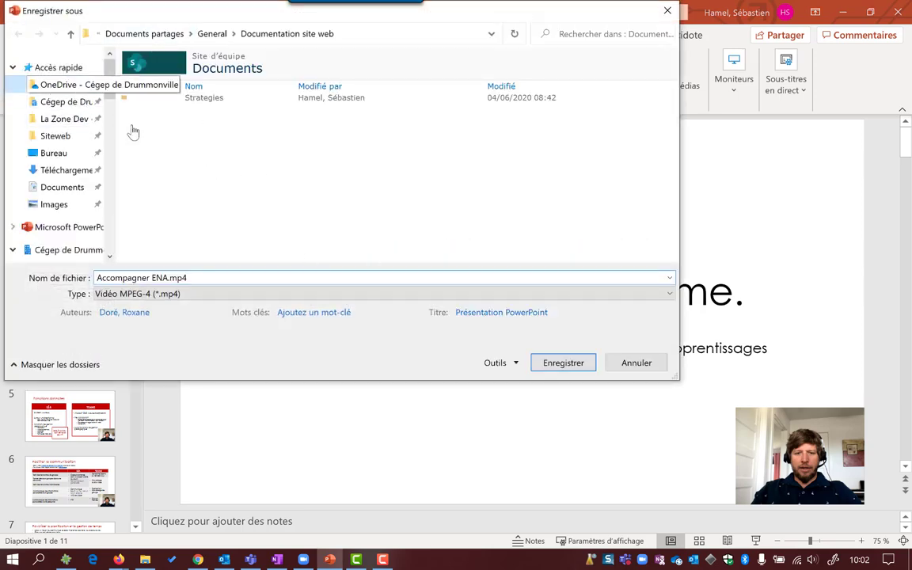
click(159, 147)
double_click(161, 146)
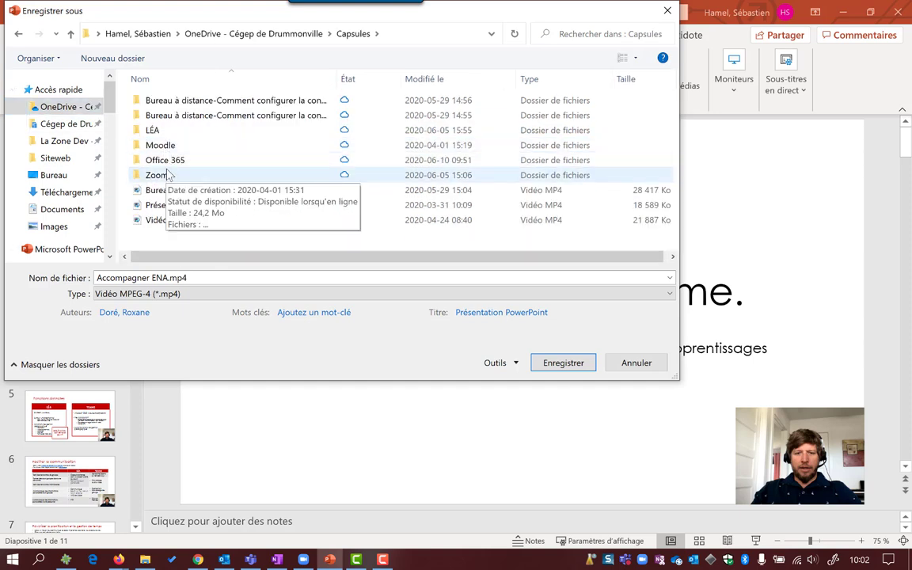
double_click(173, 160)
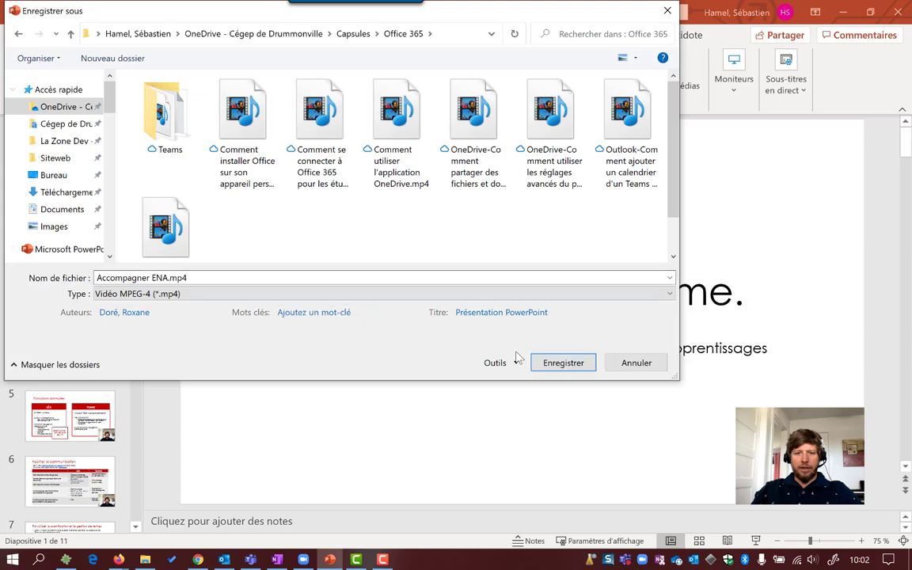
Save Accompagner ENA.mp4 in the Office 365 folder to begin exporting the video.
click(569, 366)
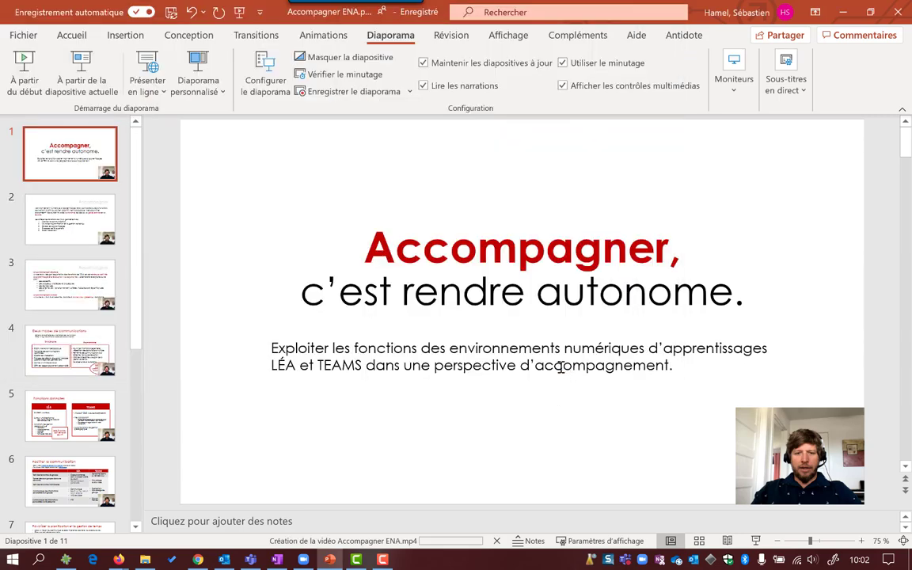